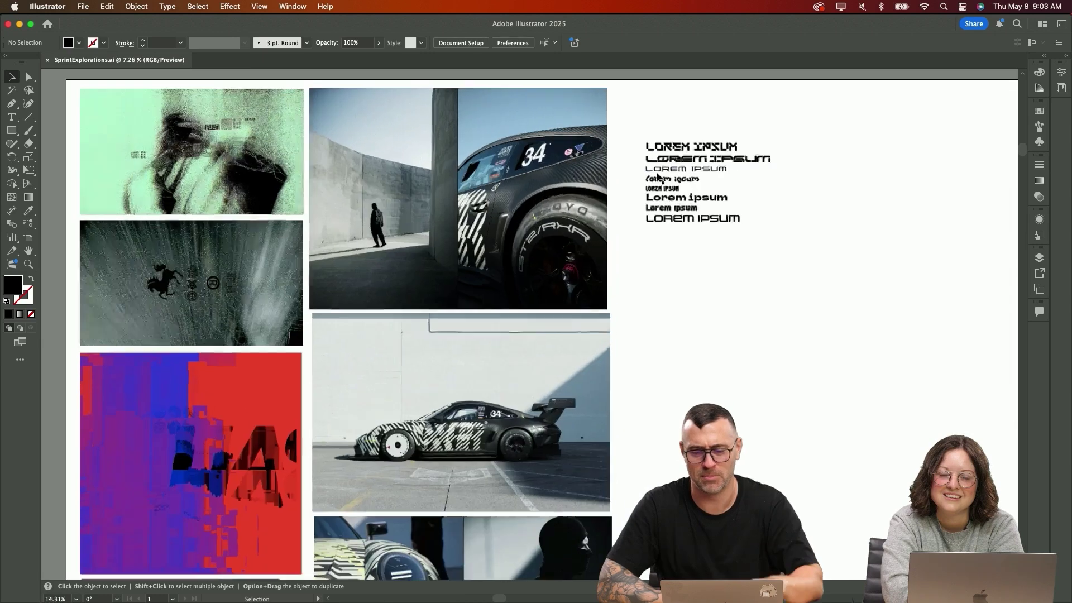
Browse the reference photos, then Shift-drag a SPRINT wordmark to the right on the same line
{"action": "scroll", "coordinate": [657, 176], "scroll_direction": "up", "scroll_amount": 2}
{"action": "scroll", "coordinate": [717, 253], "scroll_direction": "up", "scroll_amount": 2}
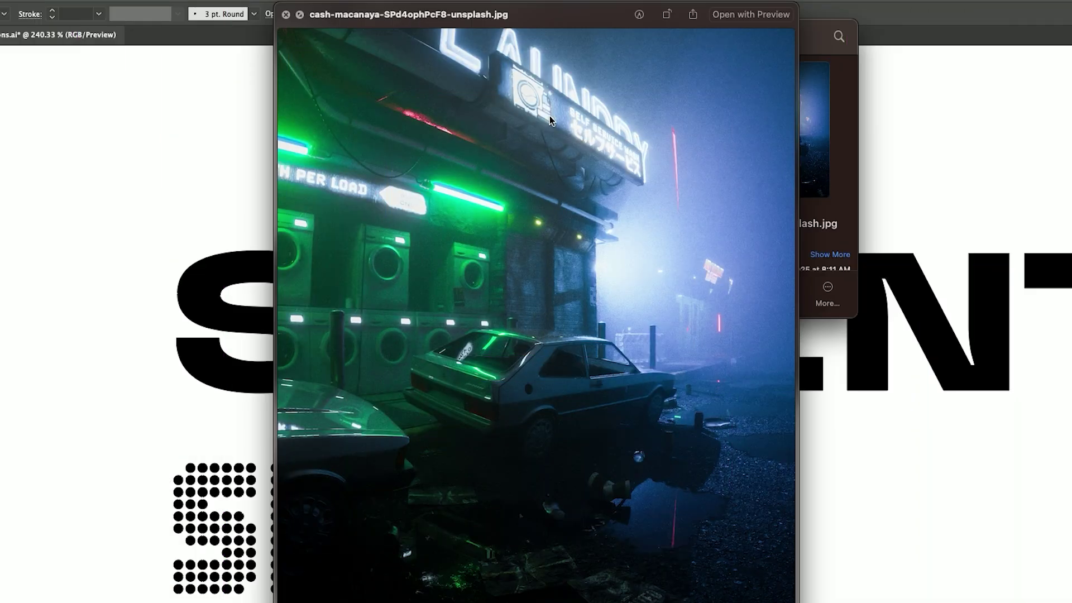
{"action": "key", "text": "Right"}
{"action": "key", "text": "Right"}
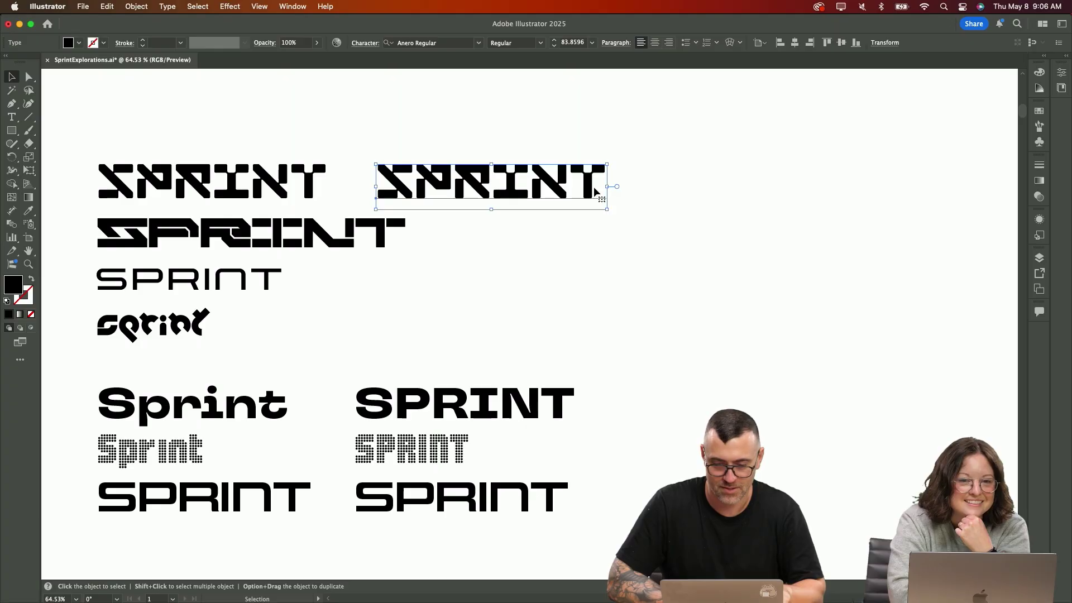
{"action": "left_click_drag", "start_coordinate": [539, 184], "coordinate": [593, 184]}
Outline the SPRINT lettering with Cmd+Shift+O and break it into a row of slanted bars
{"action": "scroll", "coordinate": [593, 184], "scroll_direction": "up", "scroll_amount": 10}
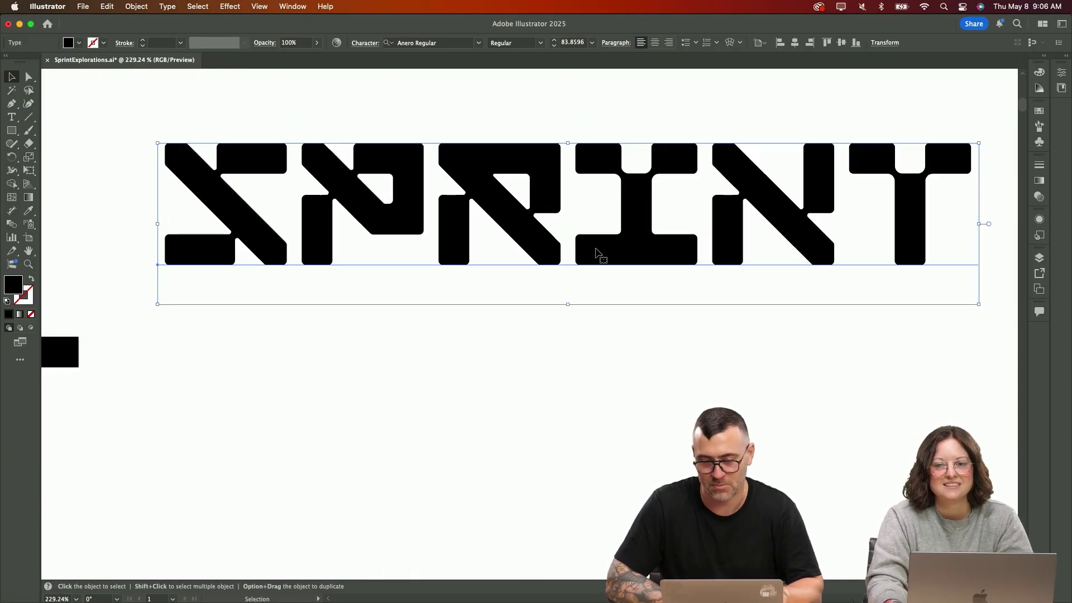
{"action": "key", "text": "super+shift+o"}
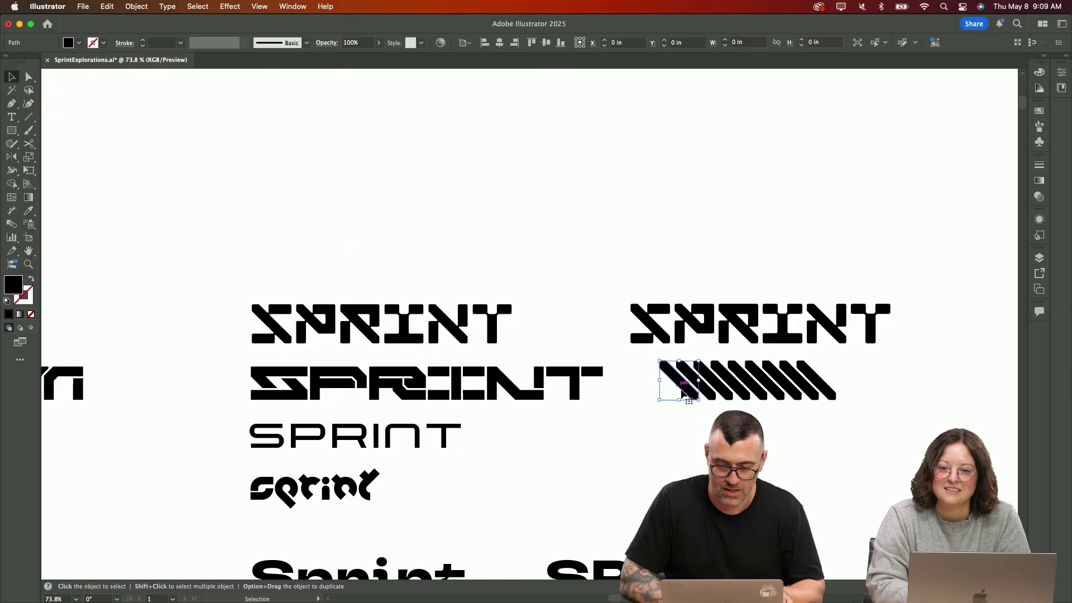
{"action": "scroll", "coordinate": [744, 454], "scroll_direction": "up", "scroll_amount": 5}
Copy a slanted bar straight down below the row and repeat the X shape as a grid
{"action": "left_click_drag", "start_coordinate": [634, 321], "coordinate": [629, 453]}
{"action": "left_click", "coordinate": [136, 6]}
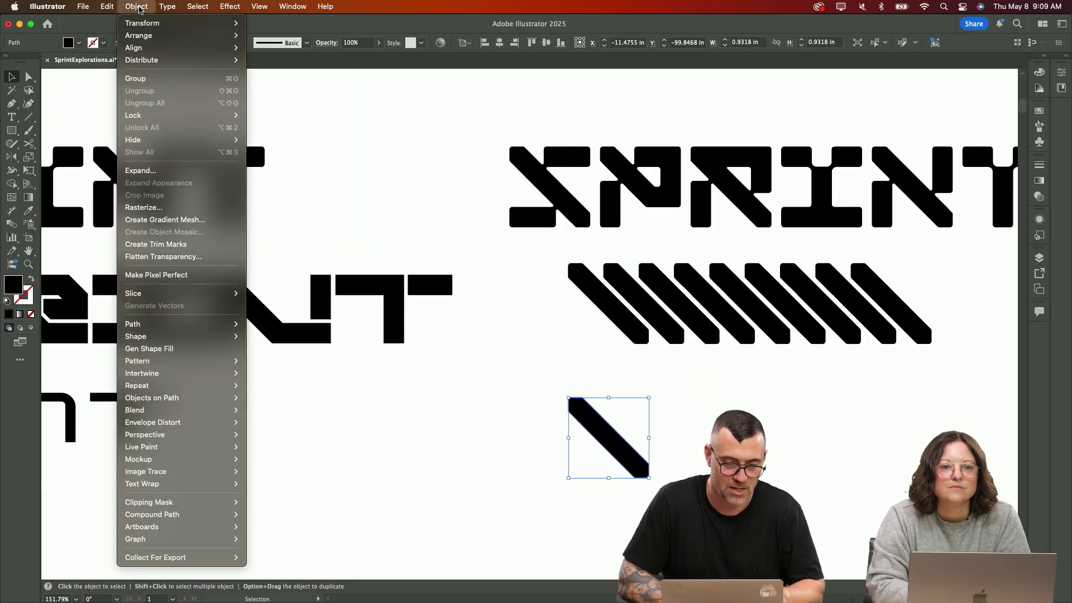
{"action": "mouse_move", "coordinate": [229, 385]}
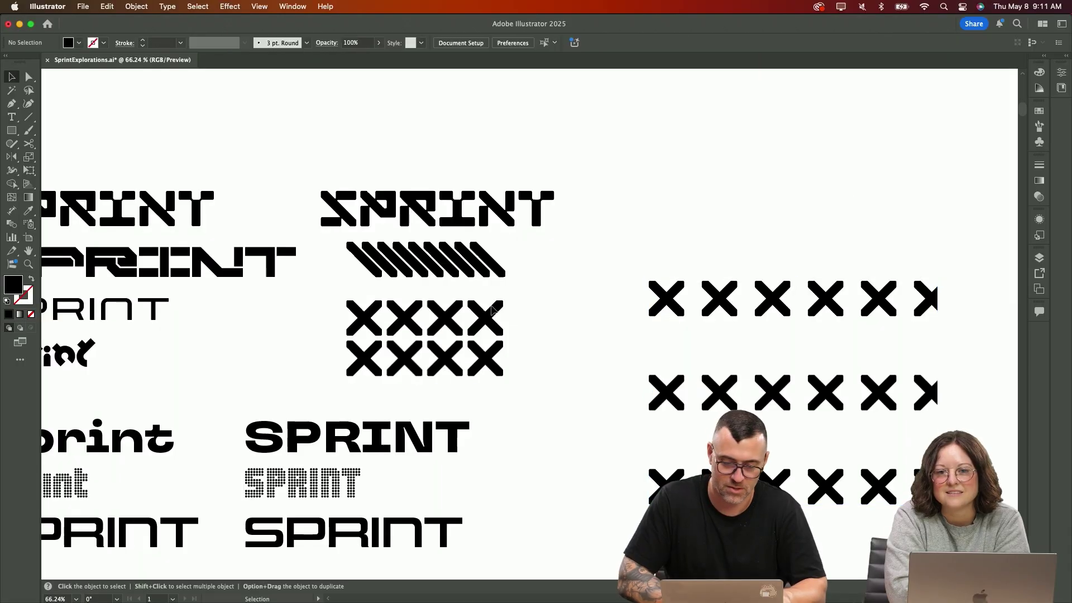
Copy one X from inside the grid repeat and paste it as a standalone X
{"action": "double_click", "coordinate": [501, 317]}
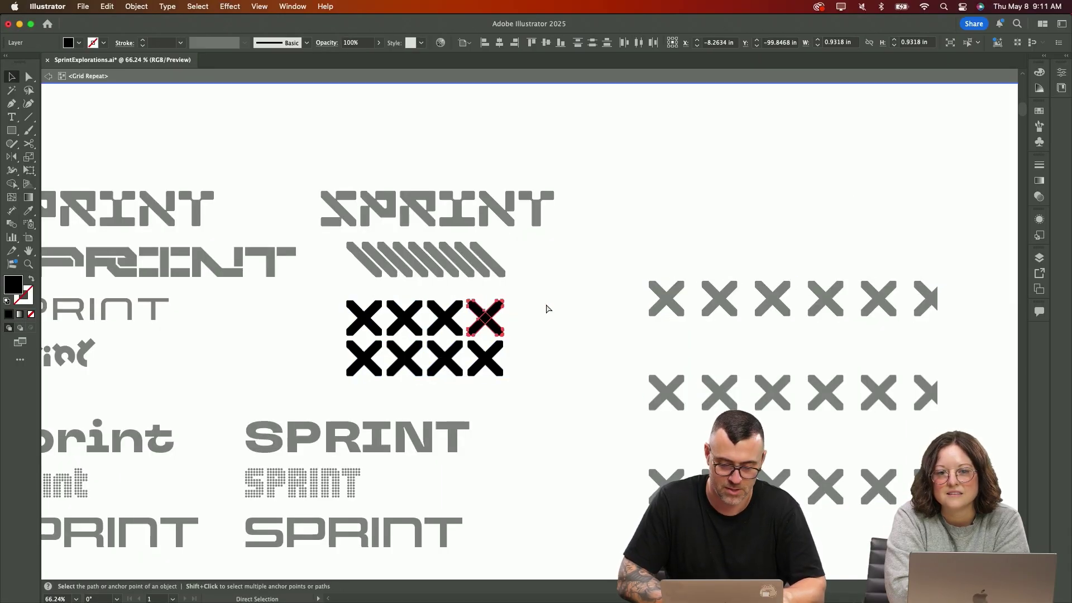
{"action": "key", "text": "Escape"}
{"action": "scroll", "coordinate": [595, 279], "scroll_direction": "up", "scroll_amount": 4}
{"action": "key", "text": "super+v"}
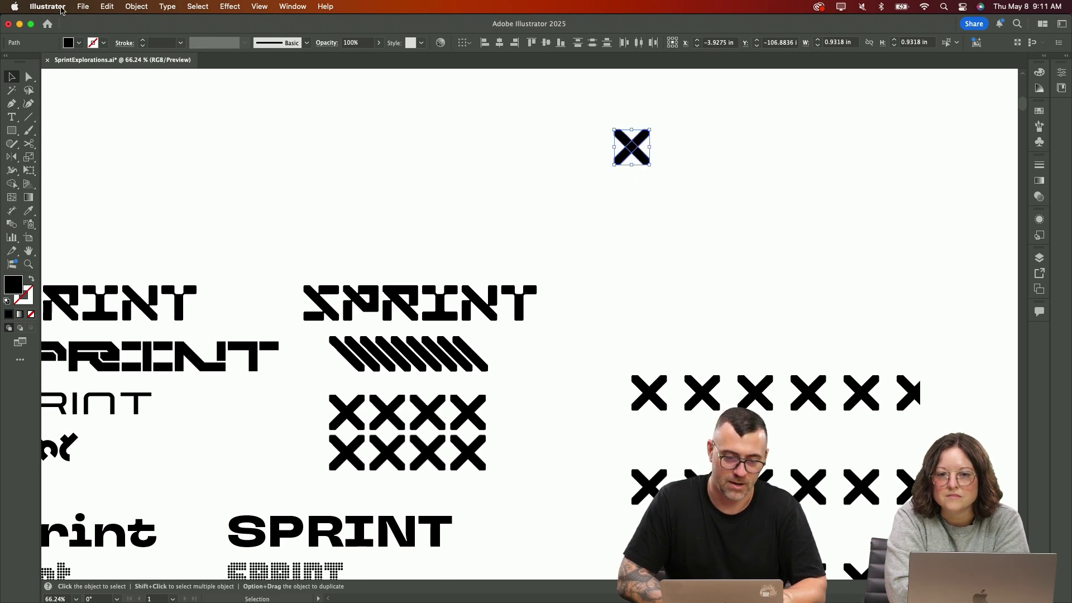
Start a new pattern from the lone X with Object > Pattern > Make
{"action": "left_click", "coordinate": [136, 7]}
{"action": "mouse_move", "coordinate": [140, 363]}
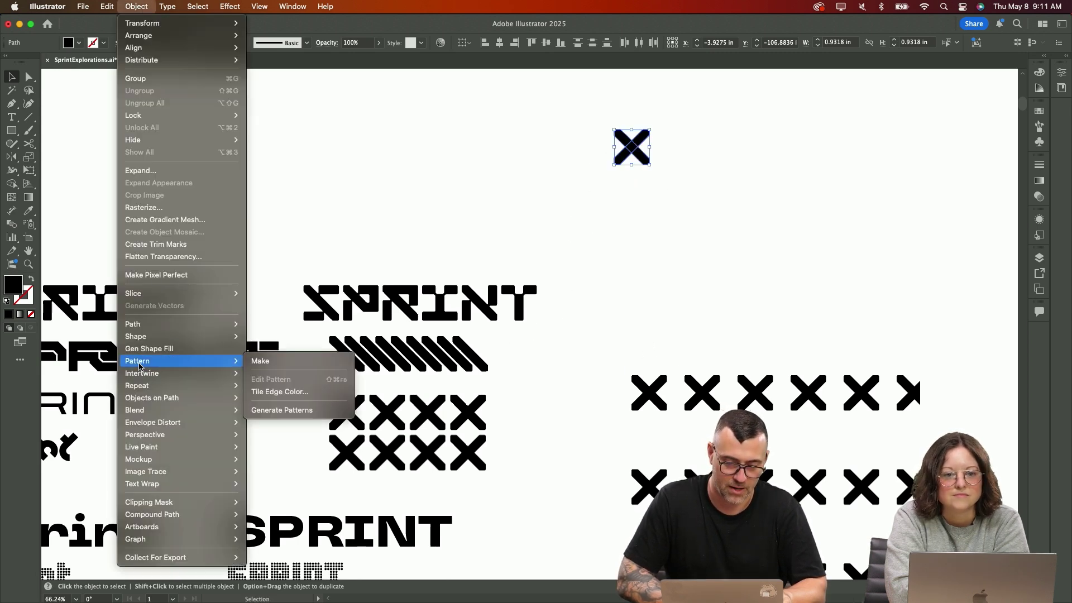
{"action": "left_click", "coordinate": [273, 367]}
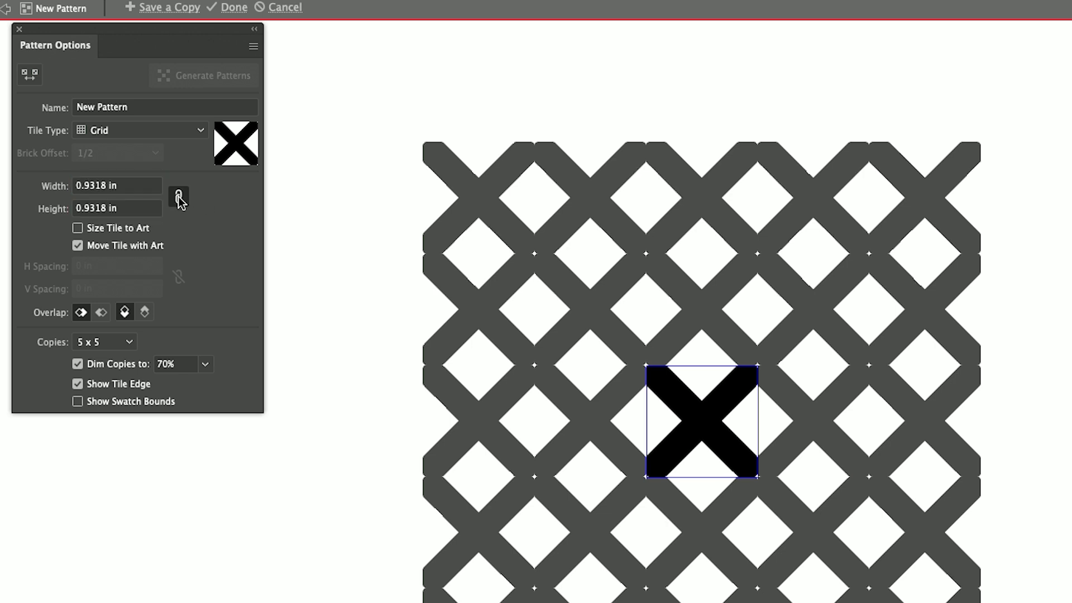
Set the pattern tiles to 3 in wide and high with Hex by Column tile type
{"action": "type", "text": "1.25"}
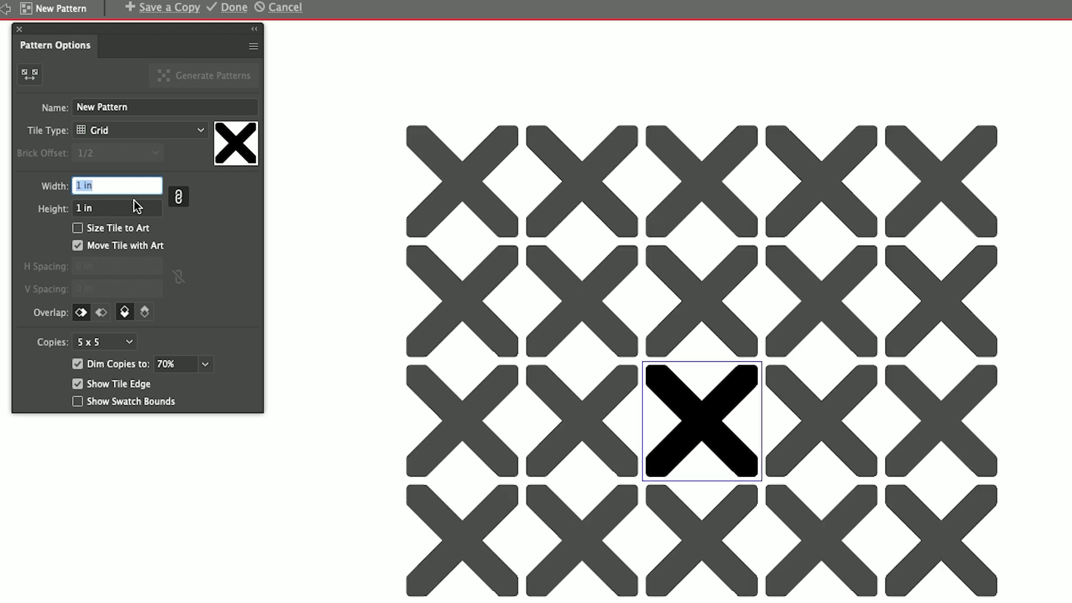
{"action": "key", "text": "Return"}
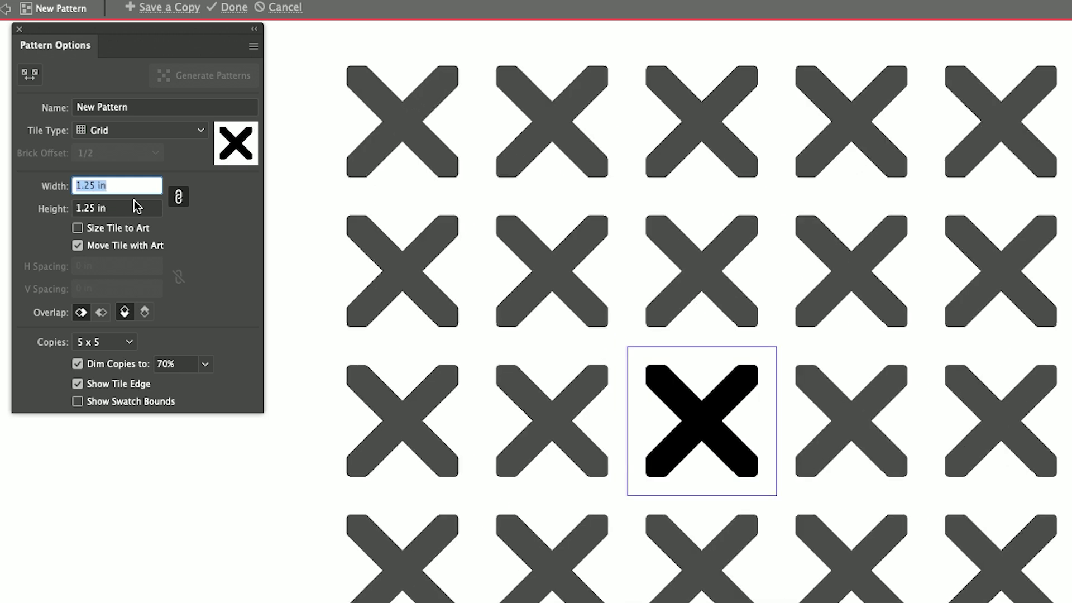
{"action": "key", "text": "Down"}
{"action": "key", "text": "Down"}
{"action": "key", "text": "Down"}
{"action": "key", "text": "Down"}
{"action": "key", "text": "Down"}
{"action": "key", "text": "Down"}
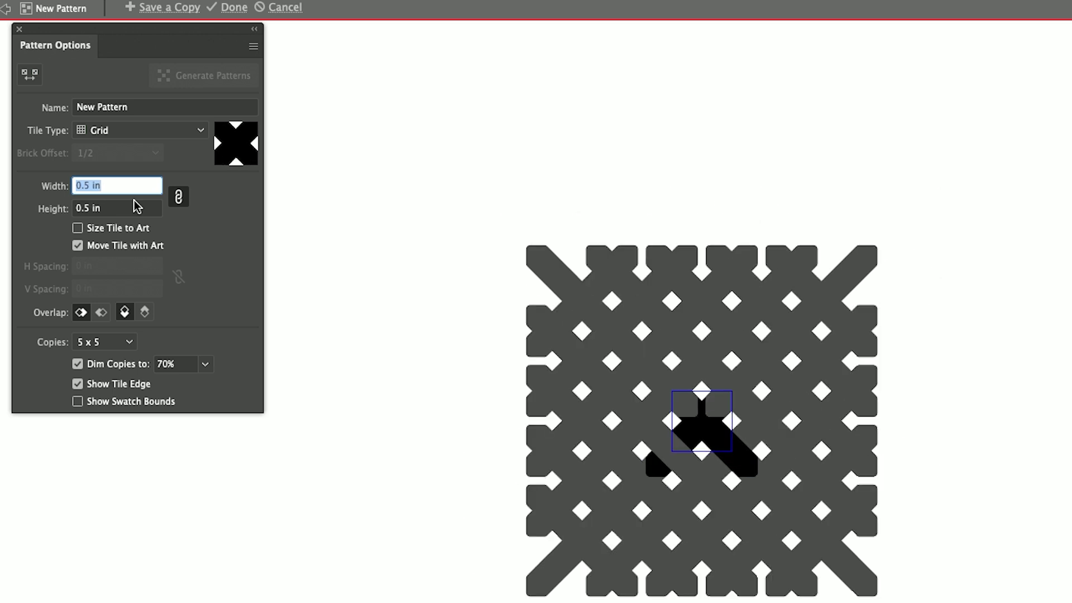
{"action": "key", "text": "Up"}
{"action": "key", "text": "Up"}
{"action": "key", "text": "Up"}
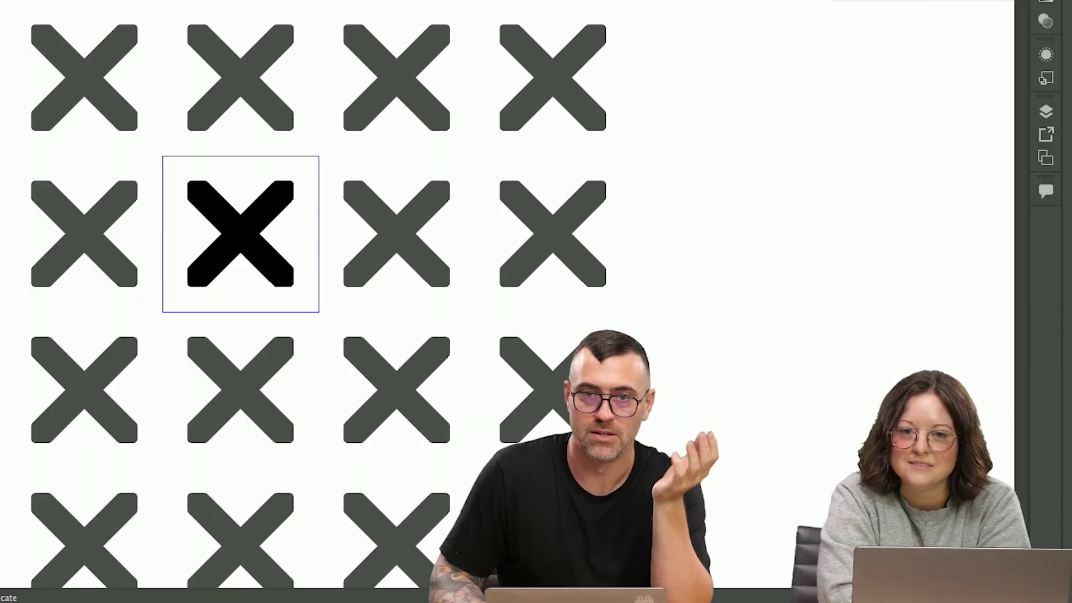
{"action": "key", "text": "Up"}
{"action": "left_click", "coordinate": [150, 202]}
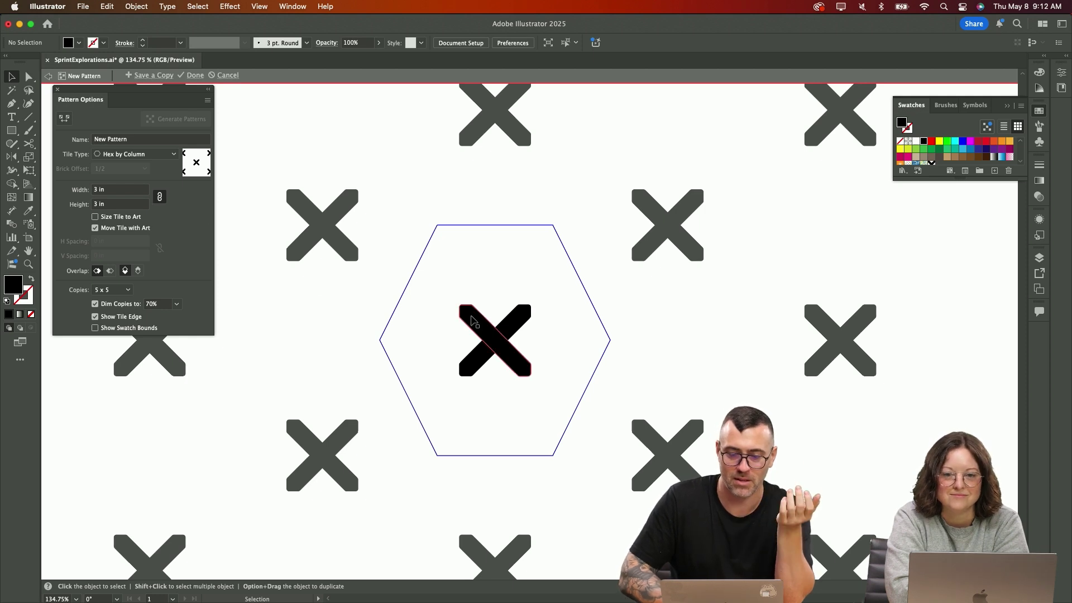
Exit pattern mode and knock a white S out of a rounded black square beside SPRINT
{"action": "scroll", "coordinate": [472, 322], "scroll_direction": "down", "scroll_amount": 5}
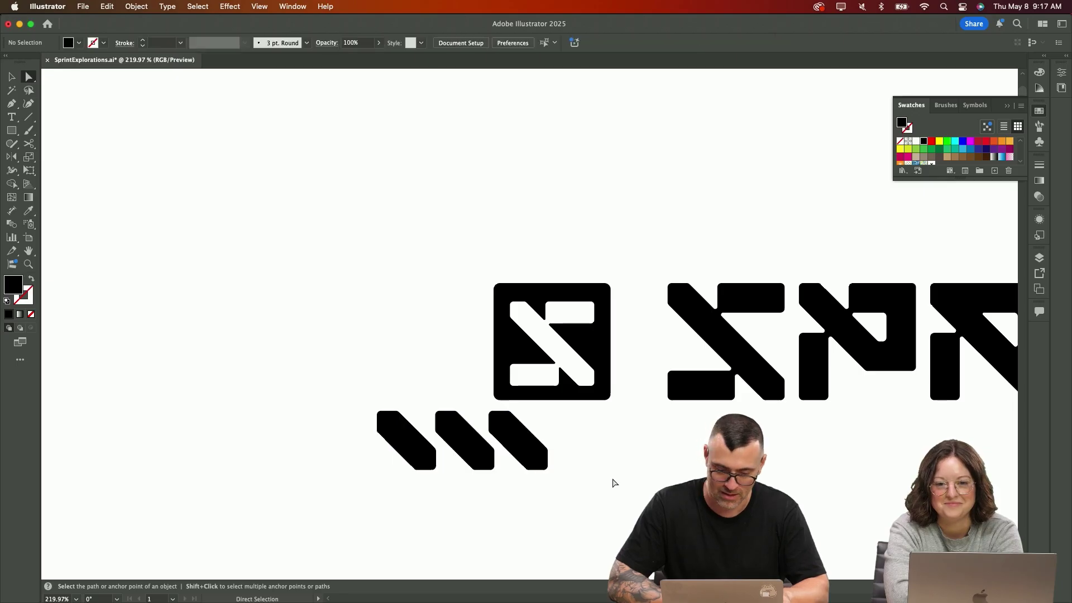
{"action": "scroll", "coordinate": [612, 477], "scroll_direction": "down", "scroll_amount": 3}
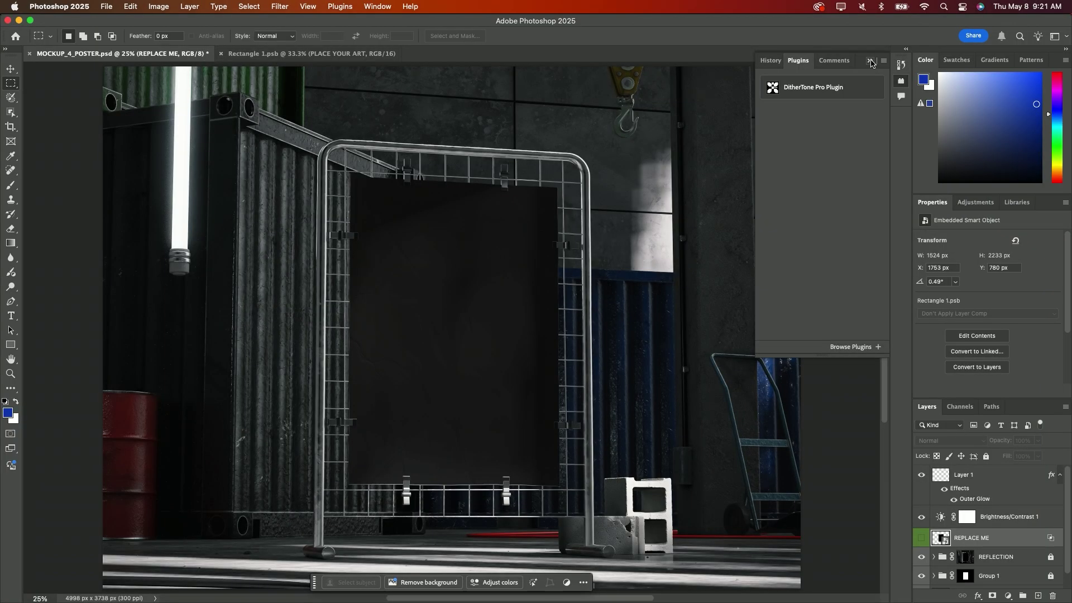
Place the robot PNG on Rectangle 1.psb and recolour it with a green-and-purple gradient map
{"action": "left_click", "coordinate": [870, 61]}
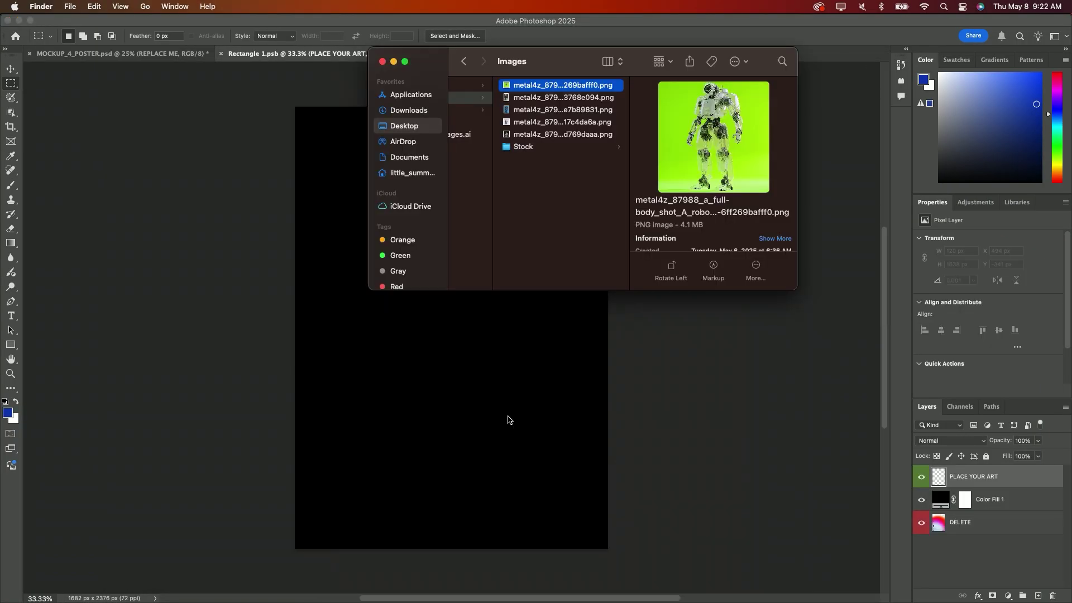
{"action": "left_click_drag", "start_coordinate": [577, 87], "coordinate": [423, 426]}
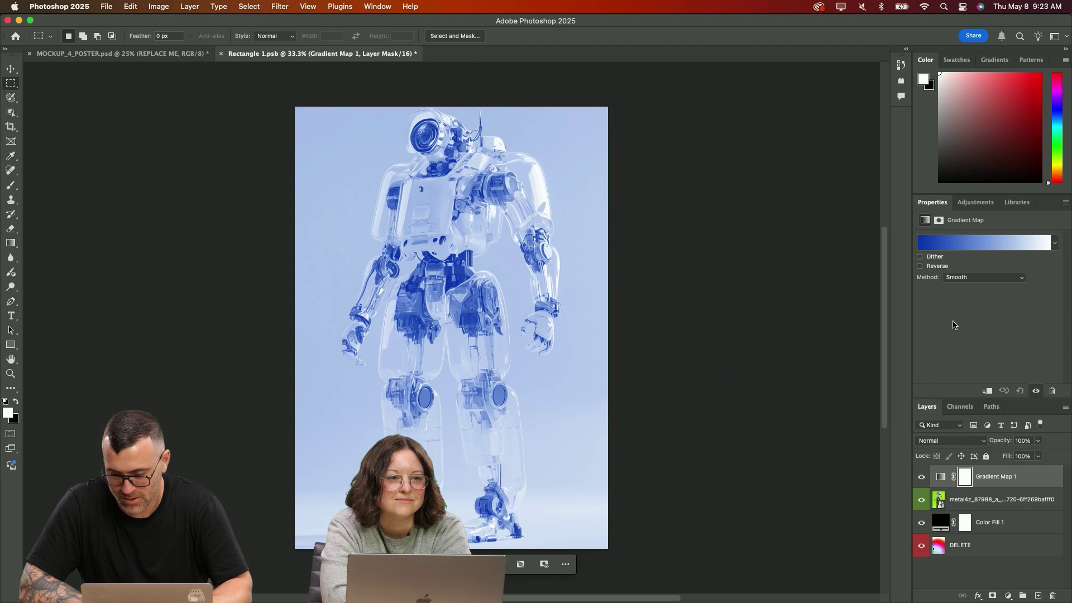
{"action": "left_click", "coordinate": [949, 242]}
{"action": "left_click", "coordinate": [498, 360]}
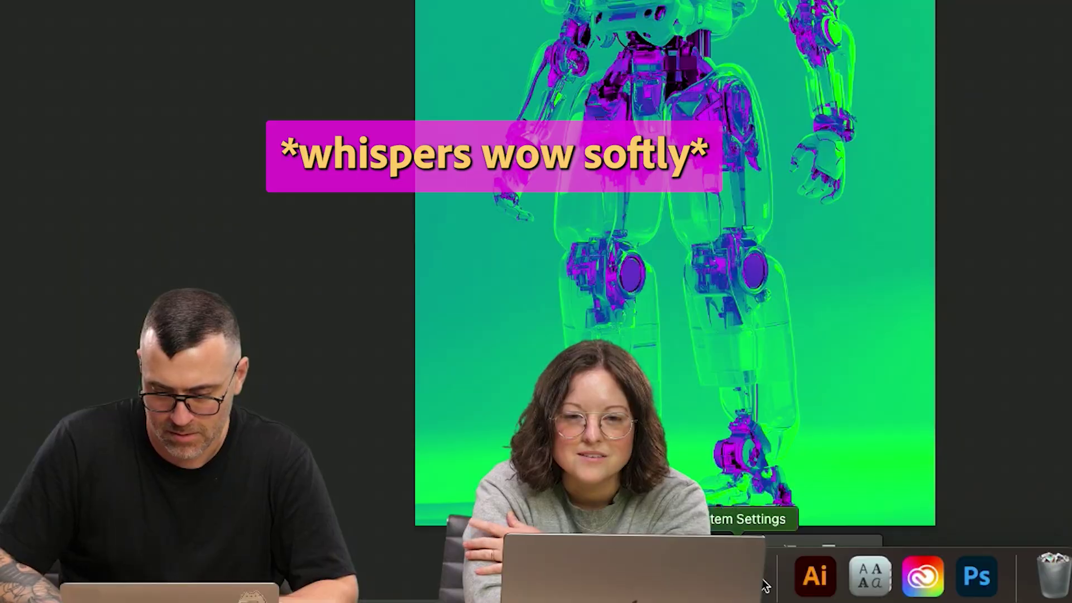
Bring in X3, AMY and globe art from Illustrator, add the tagline, and place the smoke photo
{"action": "left_click", "coordinate": [815, 575]}
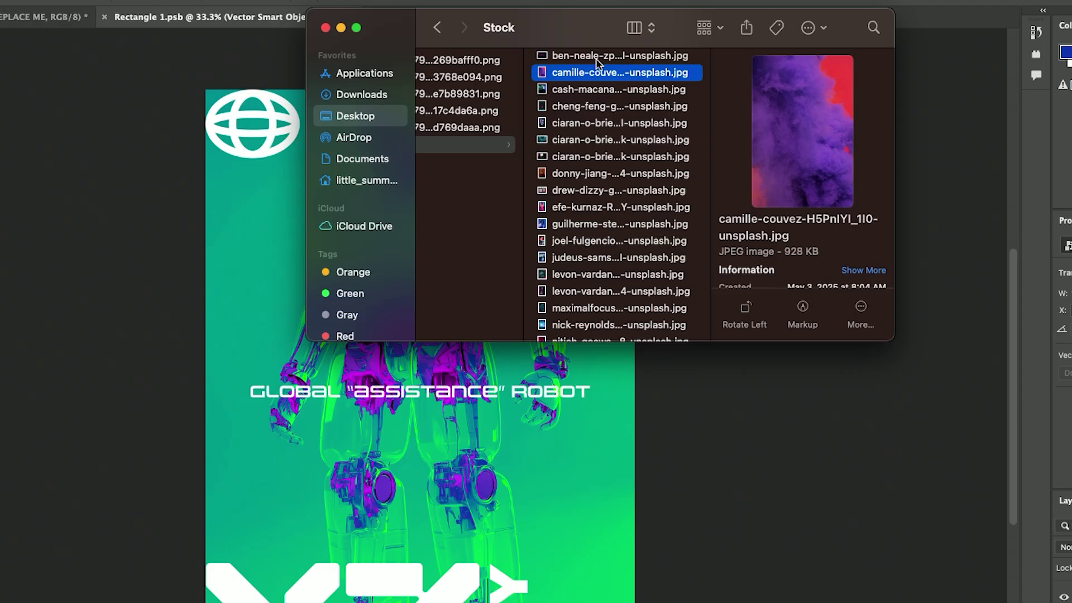
{"action": "left_click_drag", "start_coordinate": [596, 63], "coordinate": [486, 468]}
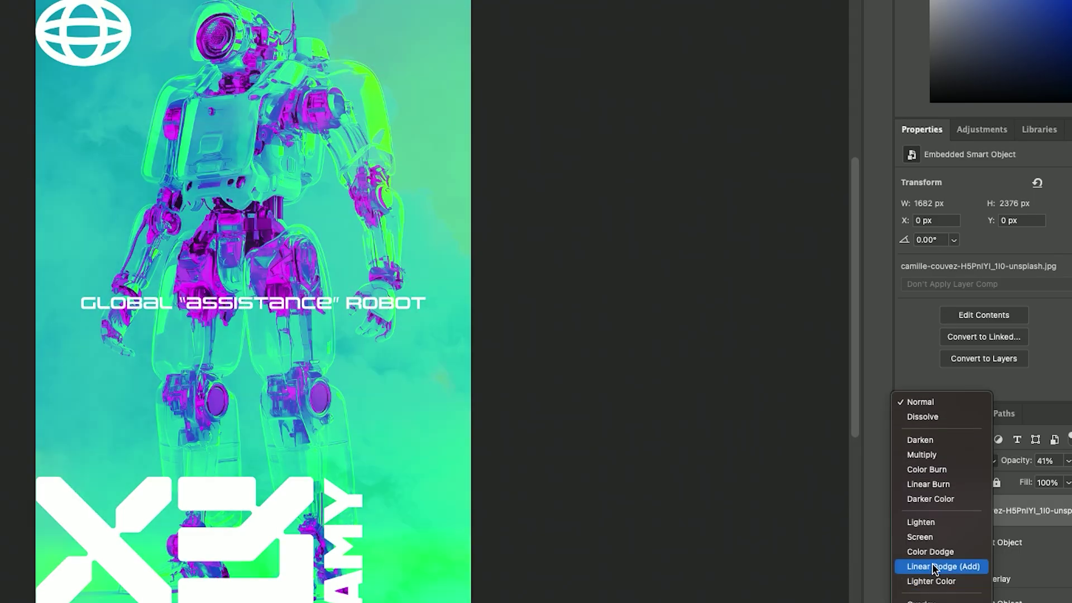
Blend the smoke layer with Linear Dodge (Add) at 64% opacity and add a layer mask
{"action": "left_click", "coordinate": [933, 567]}
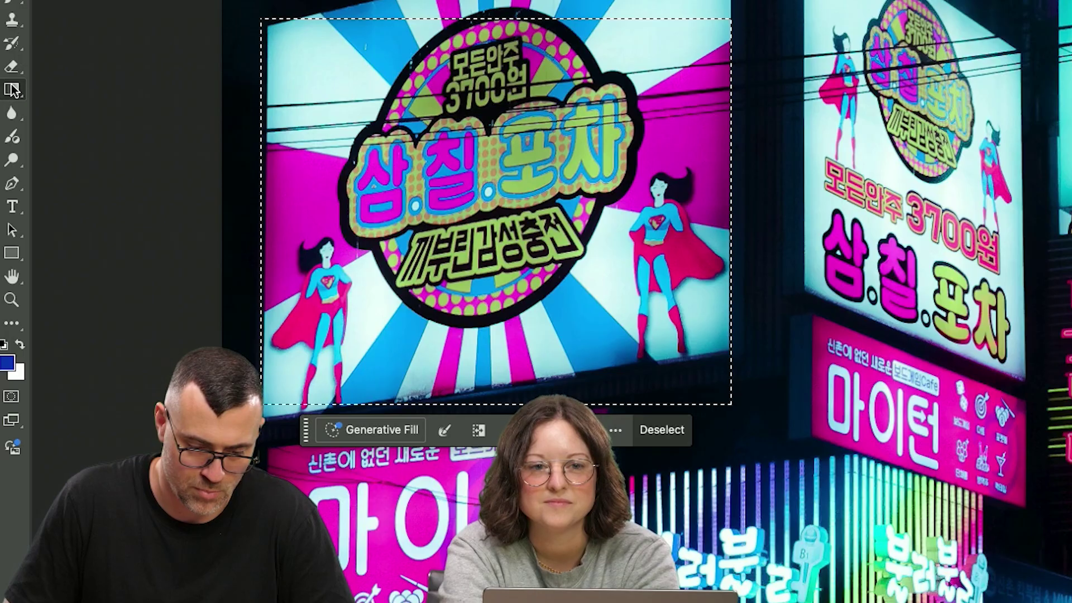
Fill the selected top-left sign area with blue using the Paint Bucket
{"action": "right_click", "coordinate": [12, 88]}
{"action": "left_click", "coordinate": [73, 99]}
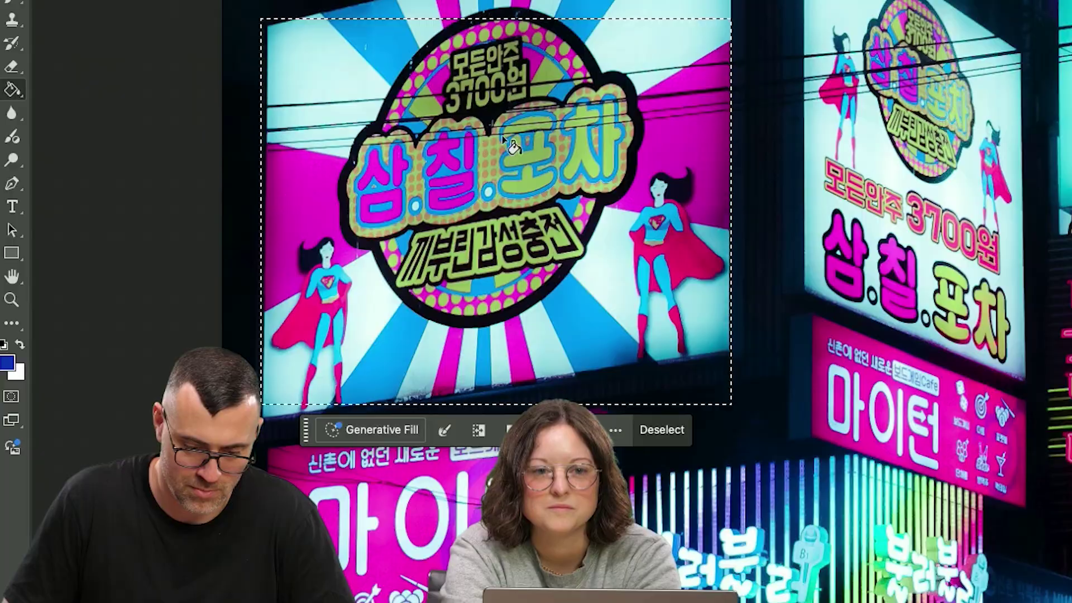
{"action": "left_click", "coordinate": [509, 144]}
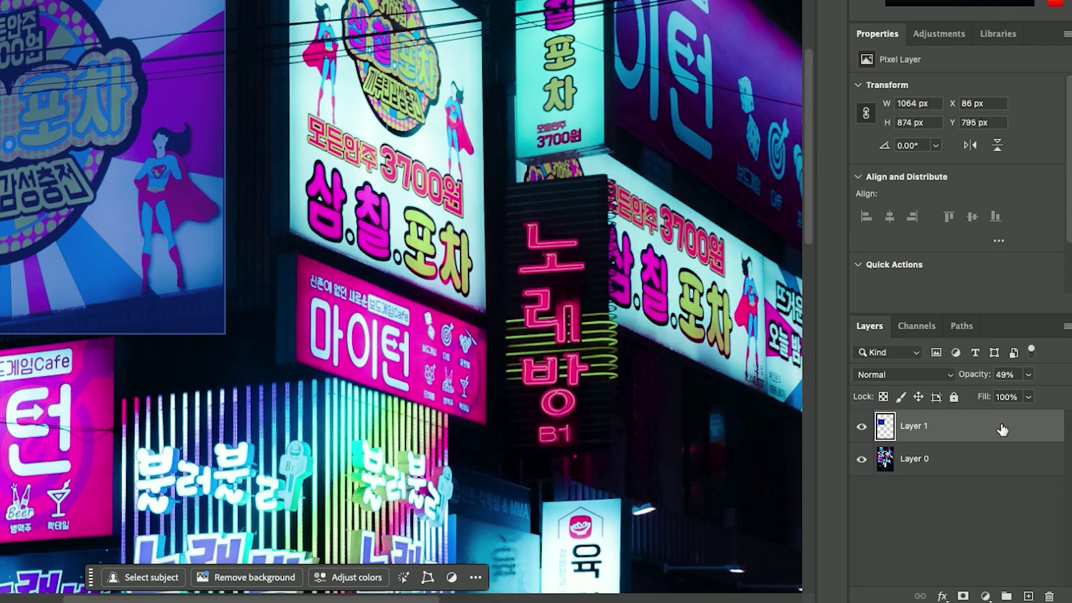
Convert Layer 1 to a smart object, then hide the globe logo on the robot poster
{"action": "right_click", "coordinate": [1002, 429]}
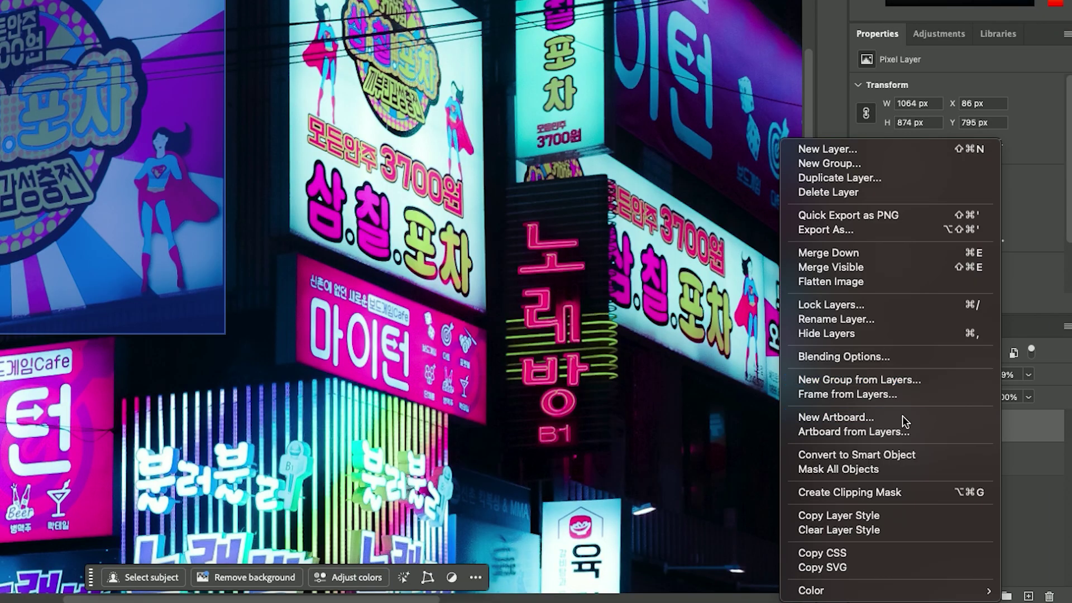
{"action": "left_click", "coordinate": [894, 457]}
{"action": "left_click", "coordinate": [891, 461]}
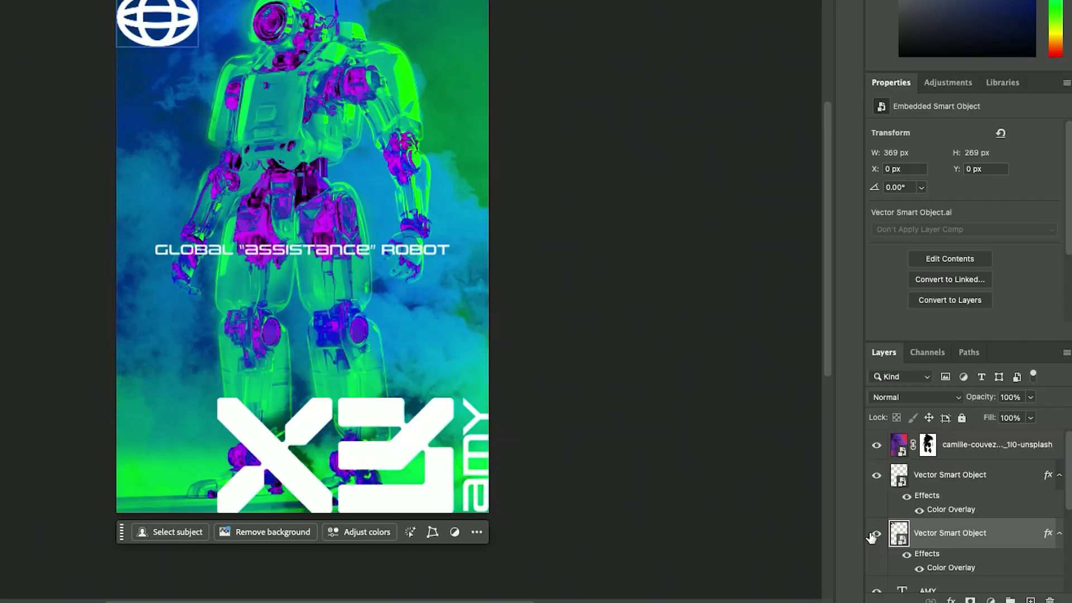
{"action": "left_click", "coordinate": [874, 537]}
Hide the poster's logo and text, then drop the robot screenshot in as a new layer
{"action": "left_click", "coordinate": [874, 483]}
{"action": "scroll", "coordinate": [875, 480], "scroll_direction": "down", "scroll_amount": 1}
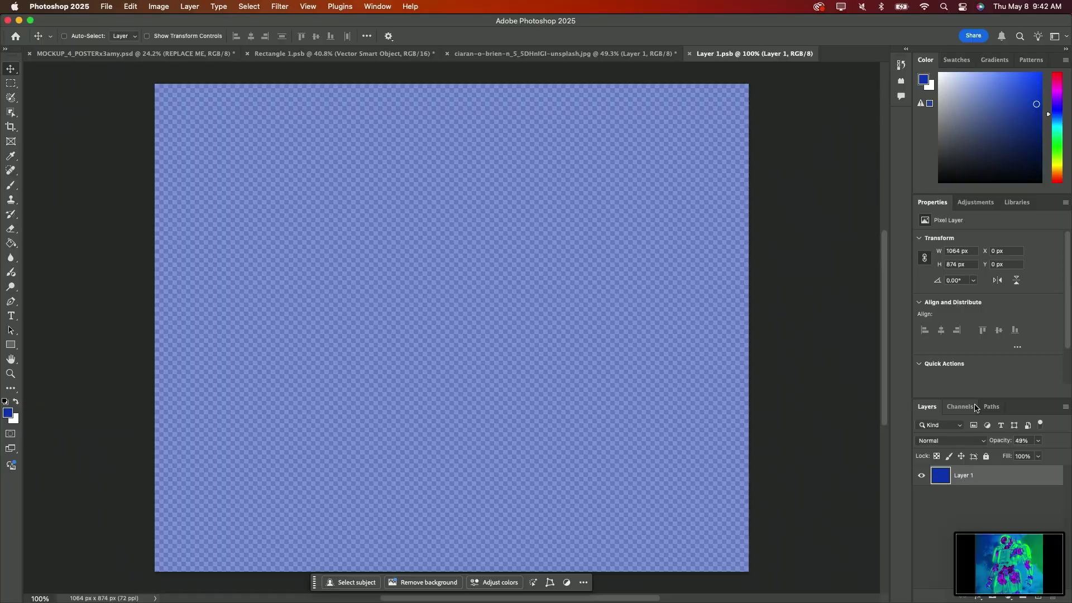
{"action": "left_click_drag", "start_coordinate": [1007, 561], "coordinate": [714, 384]}
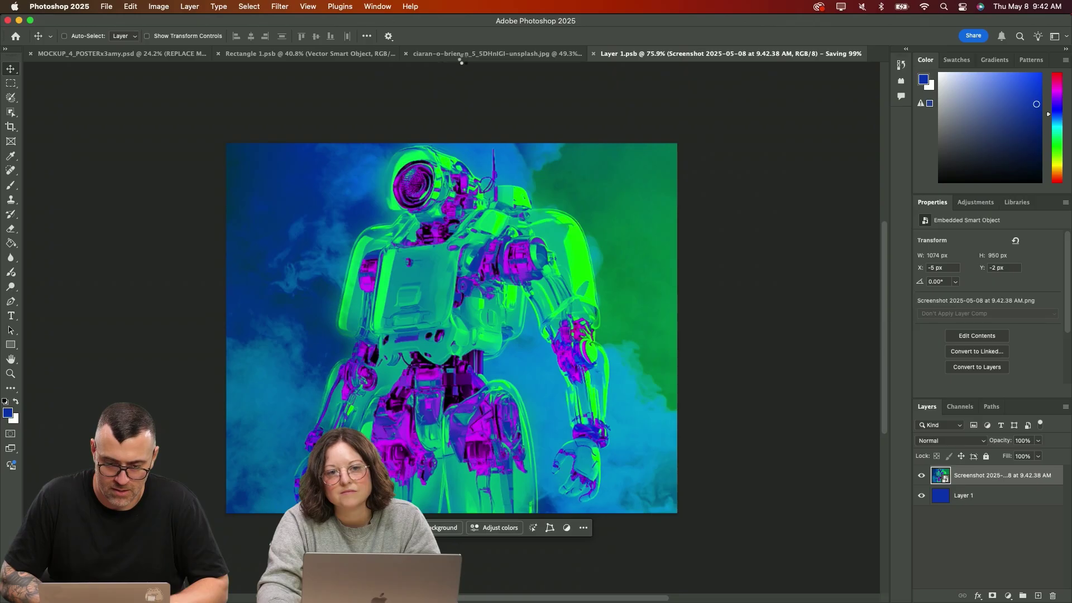
Paint dark navy soft-brush shading along the robot art's edges, then return to the street photo
{"action": "left_click", "coordinate": [467, 56]}
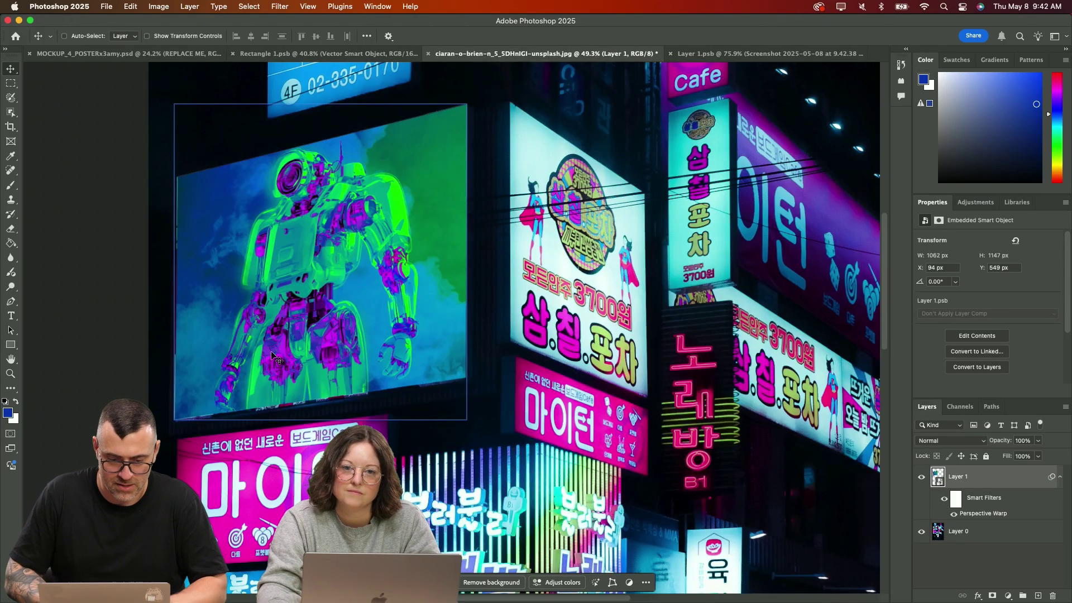
{"action": "left_click", "coordinate": [785, 475]}
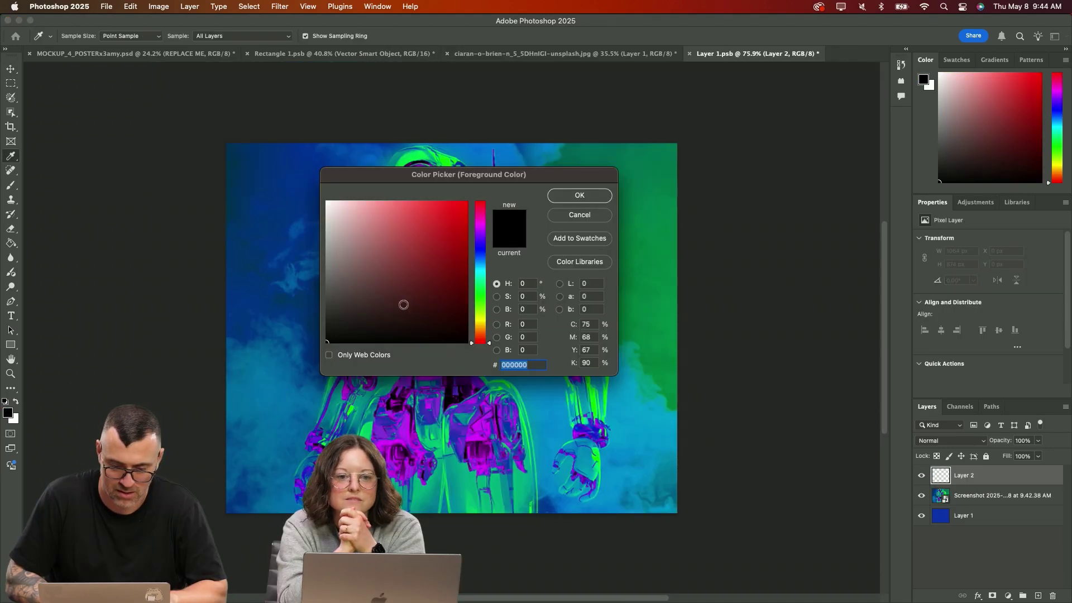
{"action": "left_click", "coordinate": [489, 259]}
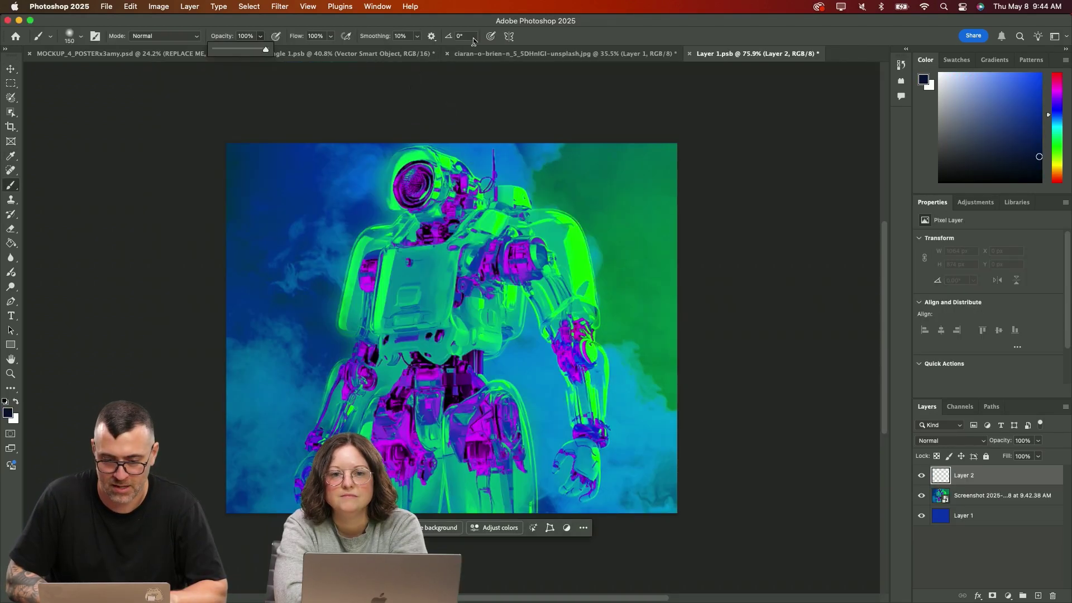
{"action": "left_click", "coordinate": [81, 36]}
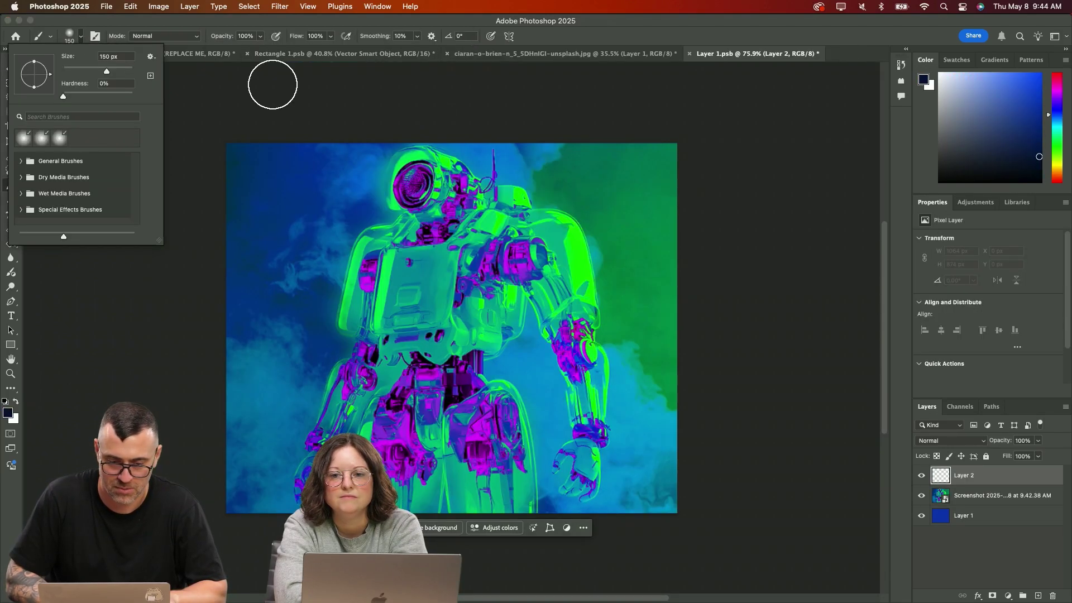
{"action": "left_click", "coordinate": [234, 110]}
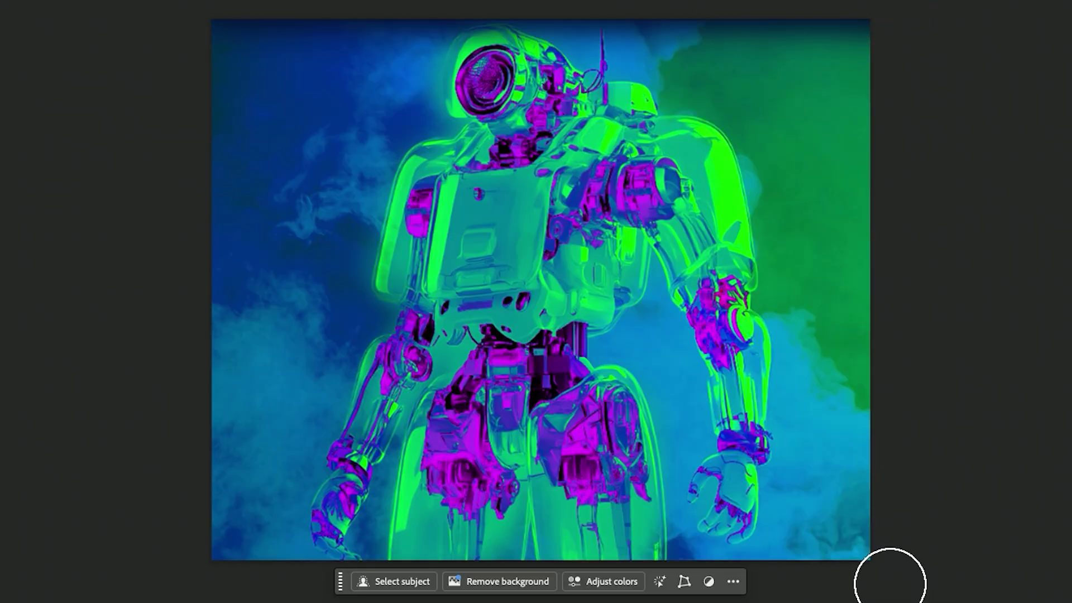
{"action": "left_click", "coordinate": [887, 580], "text": "shift"}
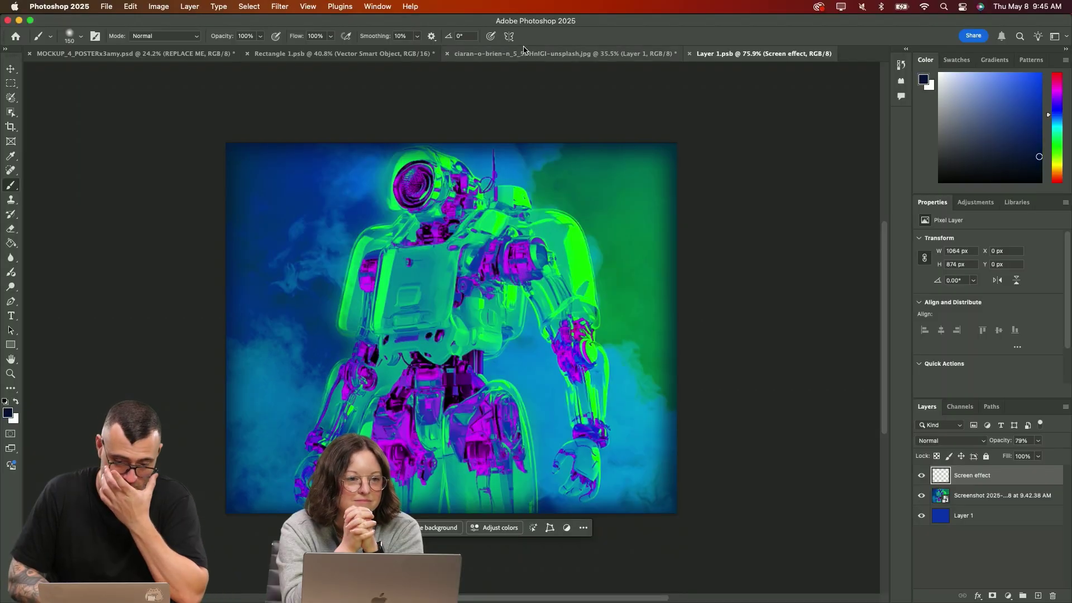
{"action": "left_click", "coordinate": [564, 53]}
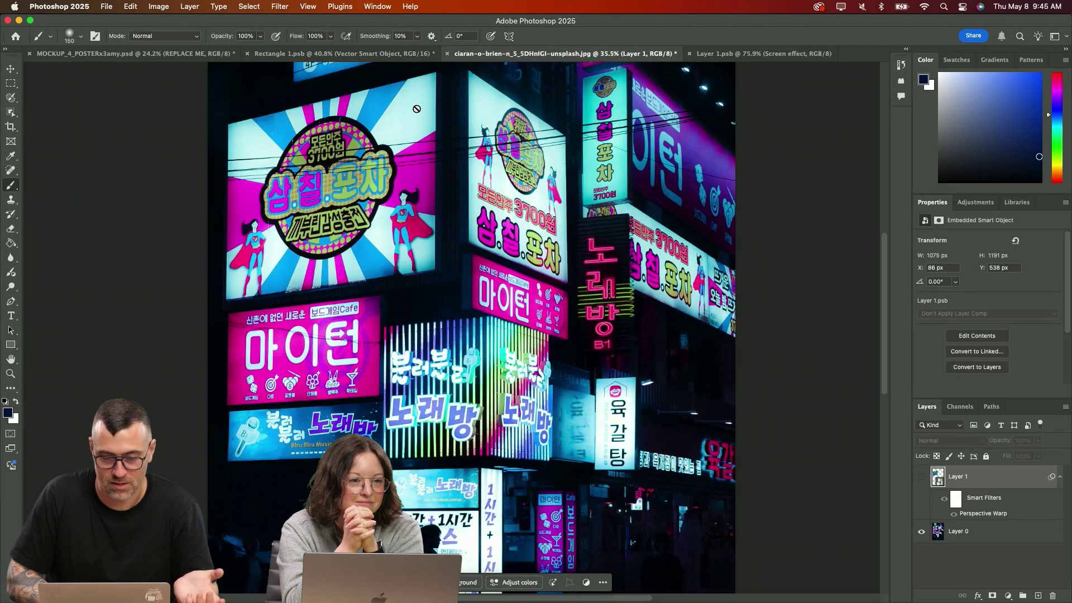
Show Layer 1 again and decline rasterizing the robot billboard smart object
{"action": "left_click", "coordinate": [918, 480]}
{"action": "left_click", "coordinate": [323, 182]}
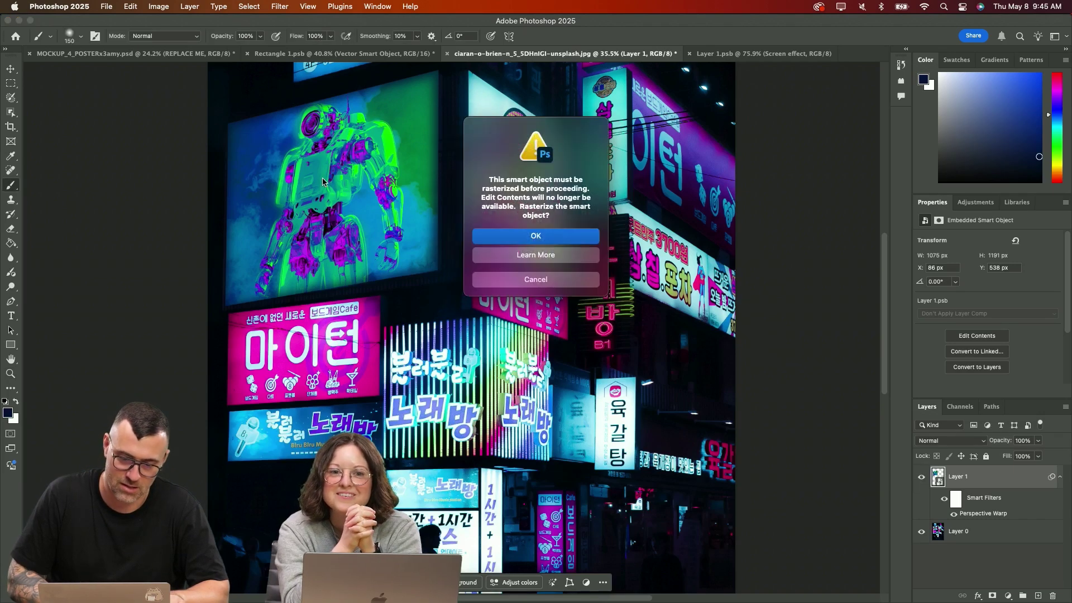
{"action": "left_click", "coordinate": [553, 280]}
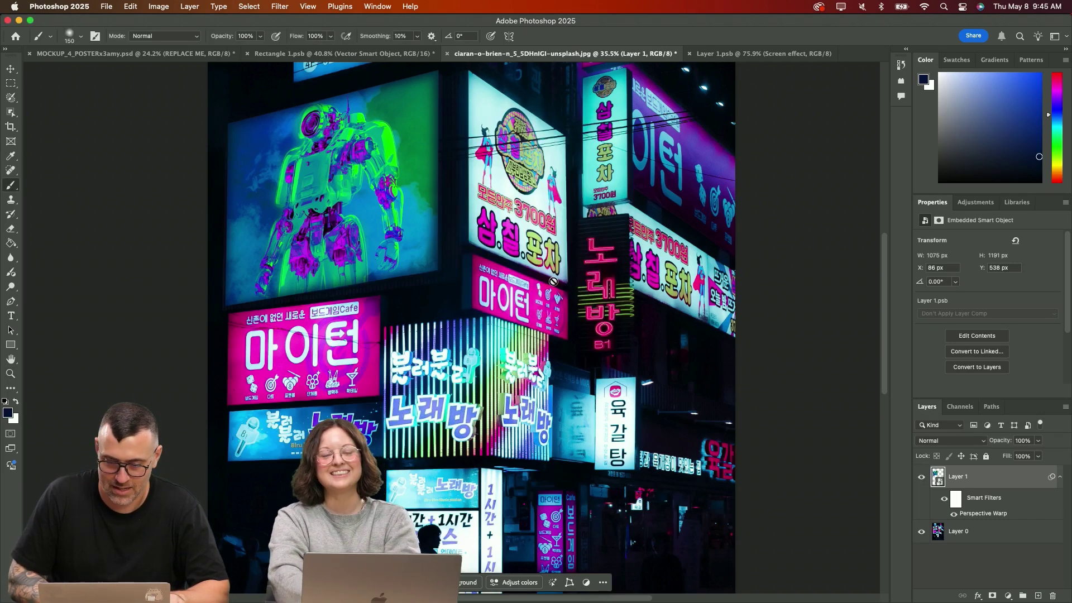
{"action": "left_click", "coordinate": [371, 180]}
{"action": "key", "text": "Escape"}
Zoom and pan to inspect the robot art on the top-left billboard
{"action": "key", "text": "v"}
{"action": "scroll", "coordinate": [380, 270], "scroll_direction": "up", "scroll_amount": 5}
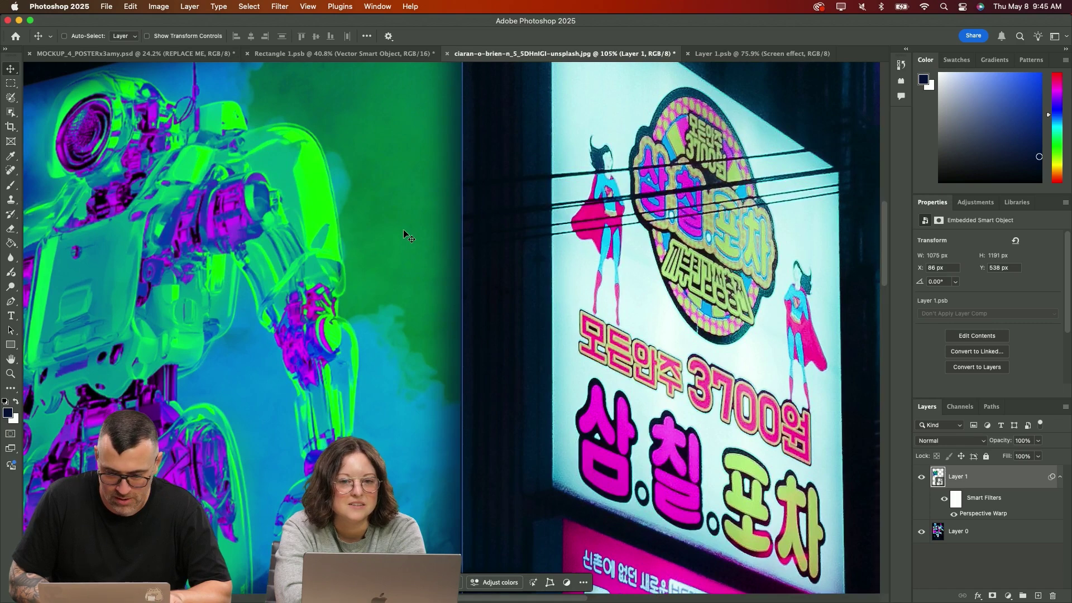
{"action": "key", "text": "alt+bracketleft"}
{"action": "scroll", "coordinate": [662, 190], "scroll_direction": "down", "scroll_amount": 2}
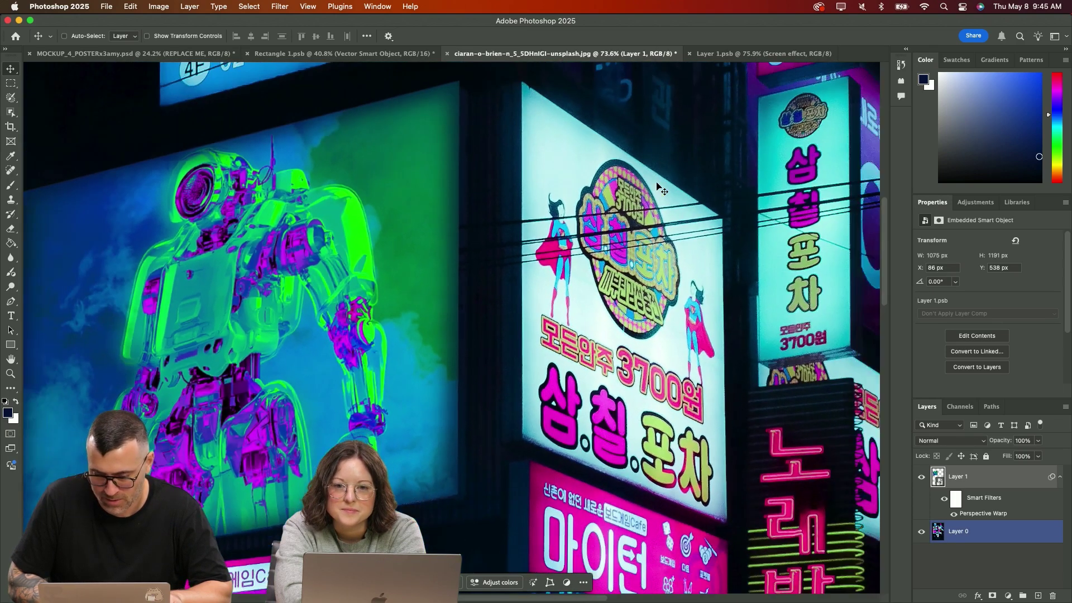
{"action": "scroll", "coordinate": [660, 190], "scroll_direction": "up", "scroll_amount": 6}
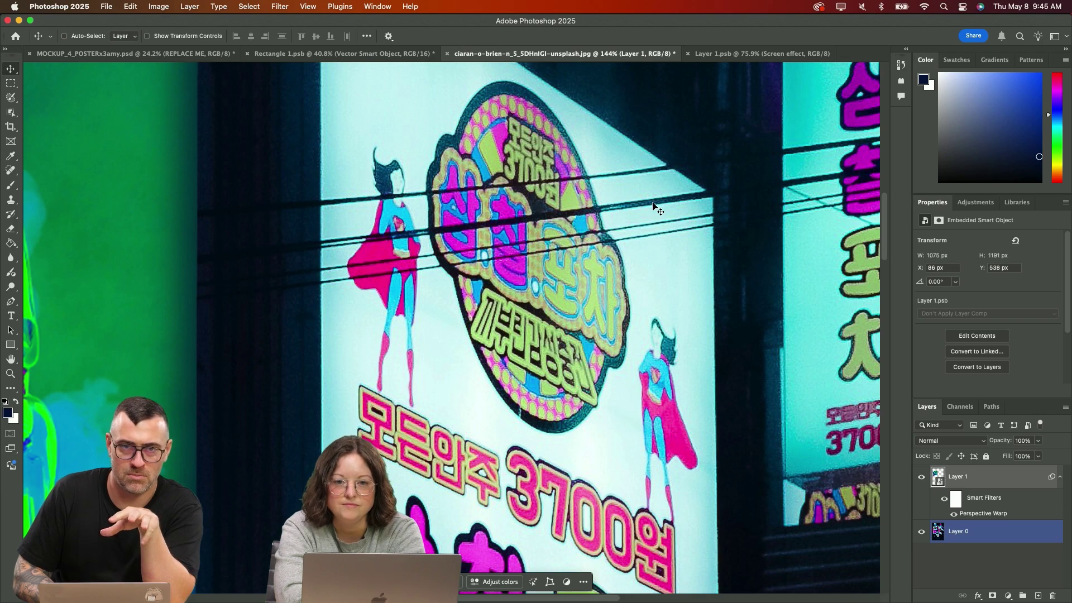
{"action": "scroll", "coordinate": [654, 206], "scroll_direction": "left", "scroll_amount": 10}
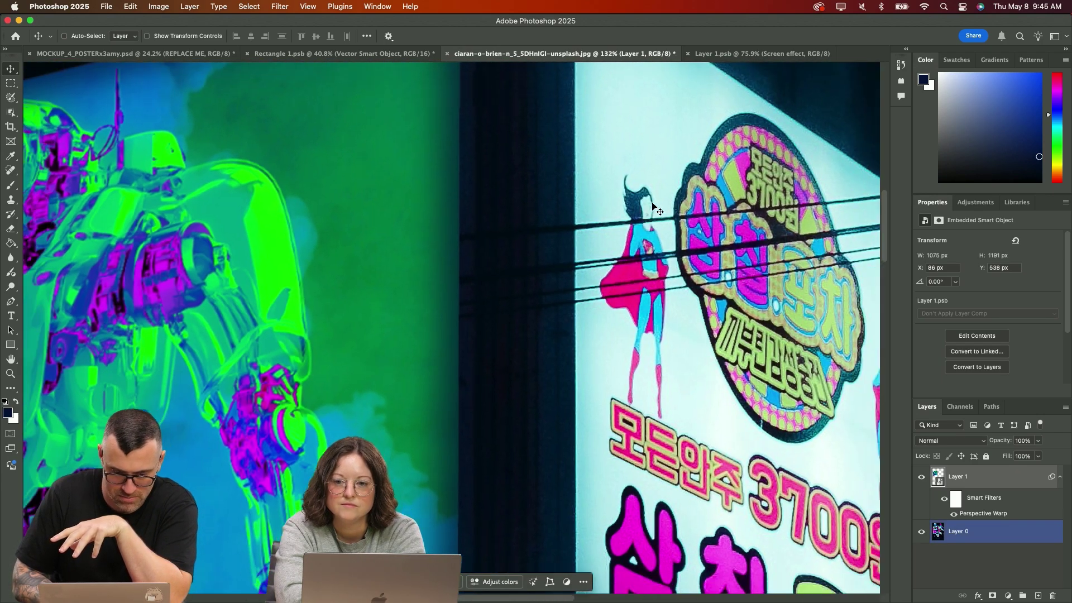
Apply Filter > Noise > Add Noise with a lowered Amount for subtle grain
{"action": "left_click", "coordinate": [280, 6]}
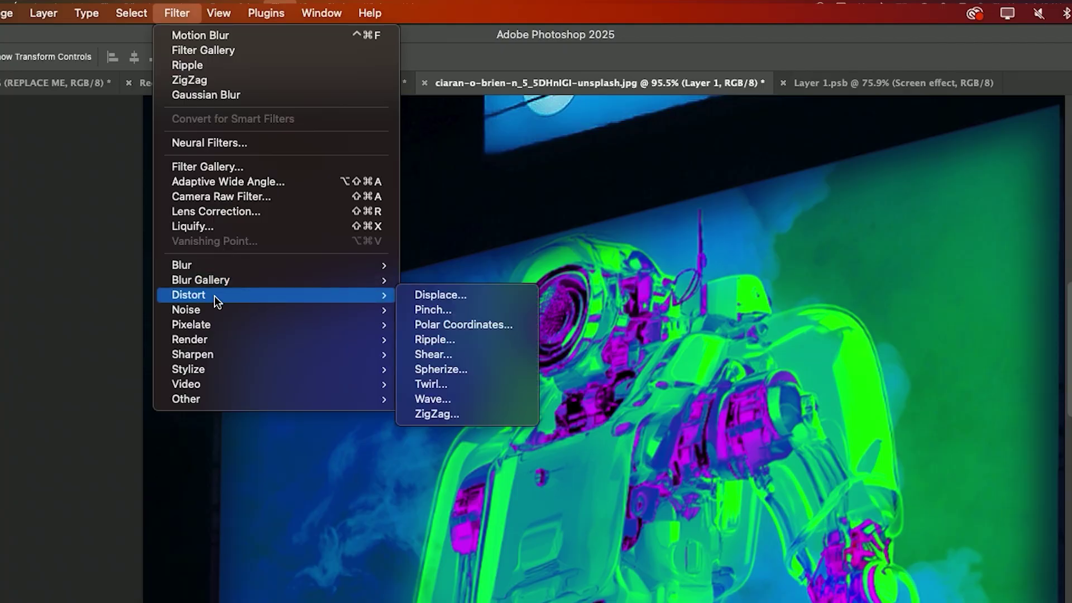
{"action": "mouse_move", "coordinate": [305, 207]}
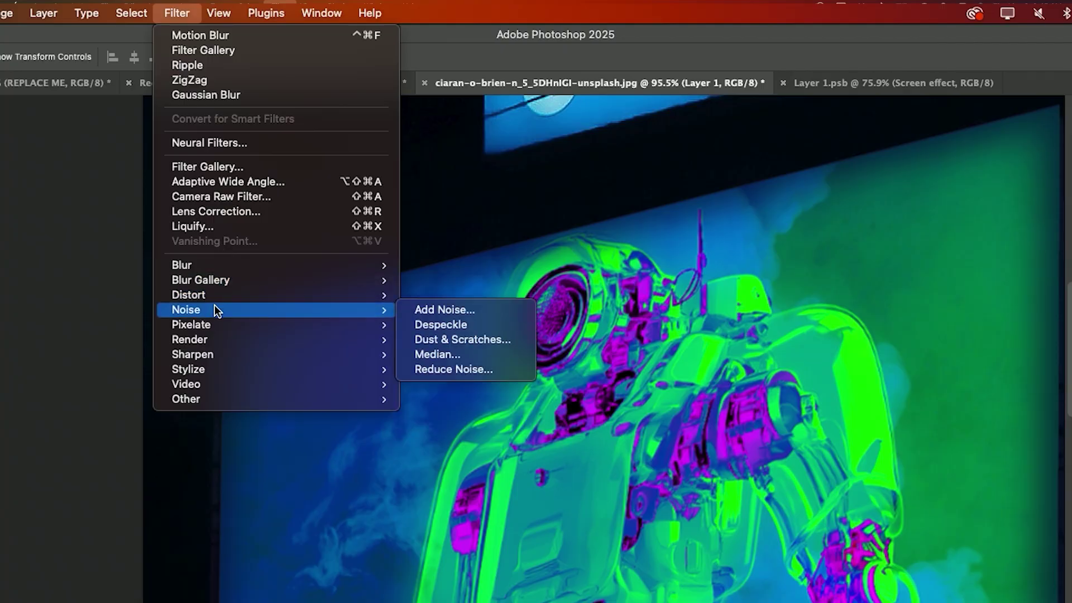
{"action": "left_click", "coordinate": [477, 310]}
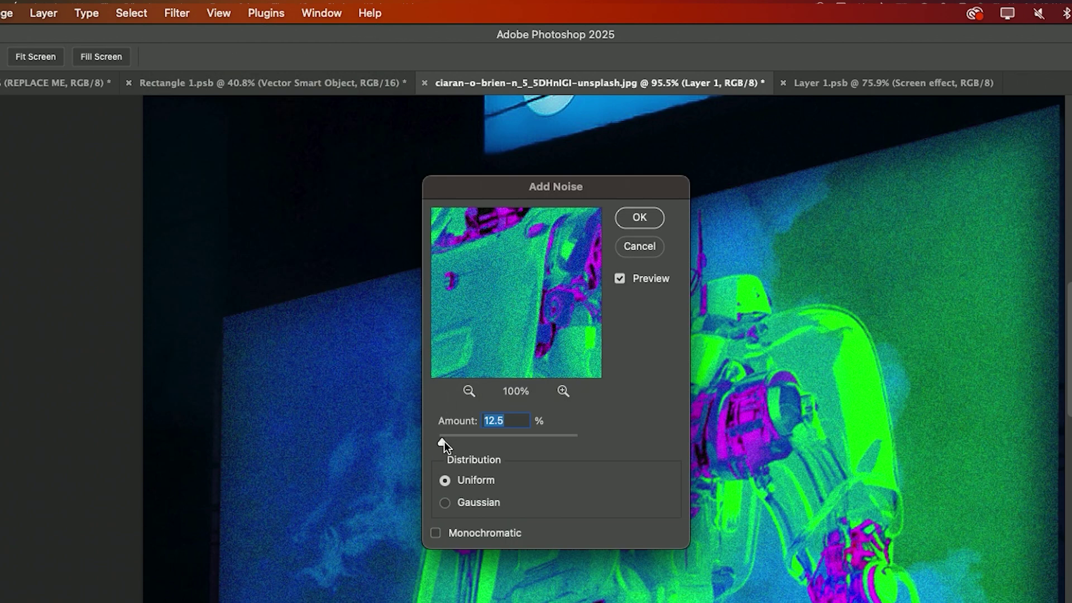
{"action": "left_click_drag", "start_coordinate": [444, 441], "coordinate": [437, 442]}
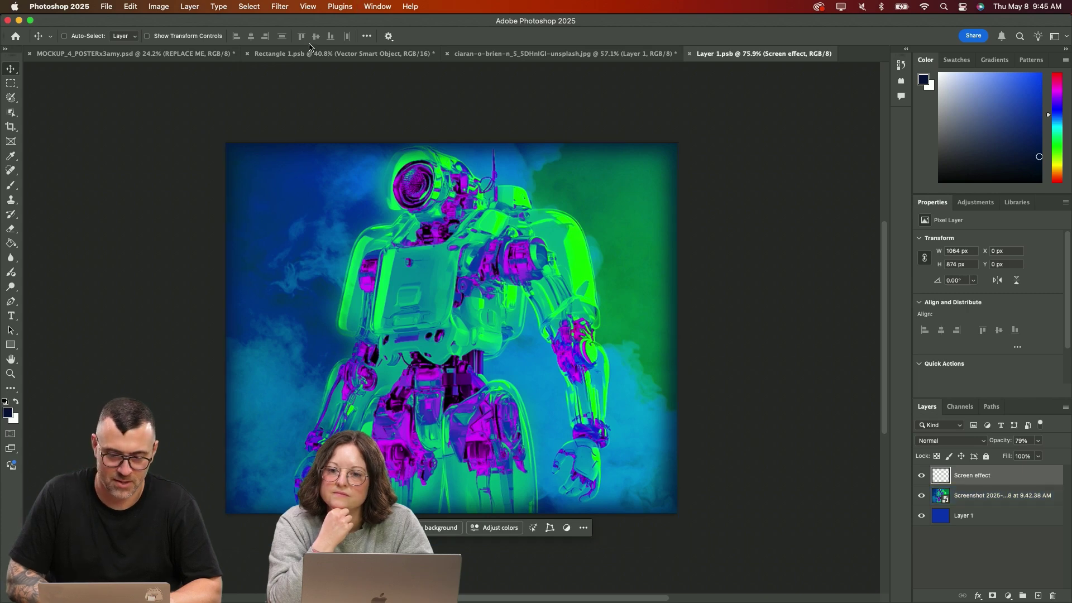
In the Rectangle 1.psb robot poster, select both the AMY and X3 type layers
{"action": "left_click", "coordinate": [308, 52]}
{"action": "scroll", "coordinate": [701, 407], "scroll_direction": "down", "scroll_amount": 5}
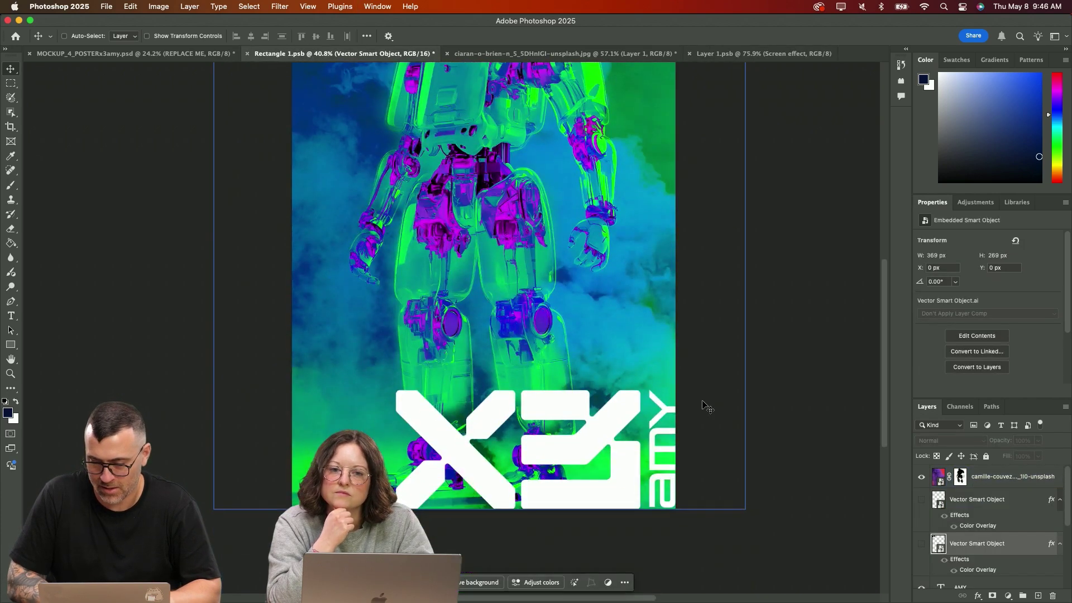
{"action": "scroll", "coordinate": [987, 566], "scroll_direction": "down", "scroll_amount": 2}
{"action": "left_click", "coordinate": [983, 523]}
{"action": "left_click", "coordinate": [982, 546], "text": "super"}
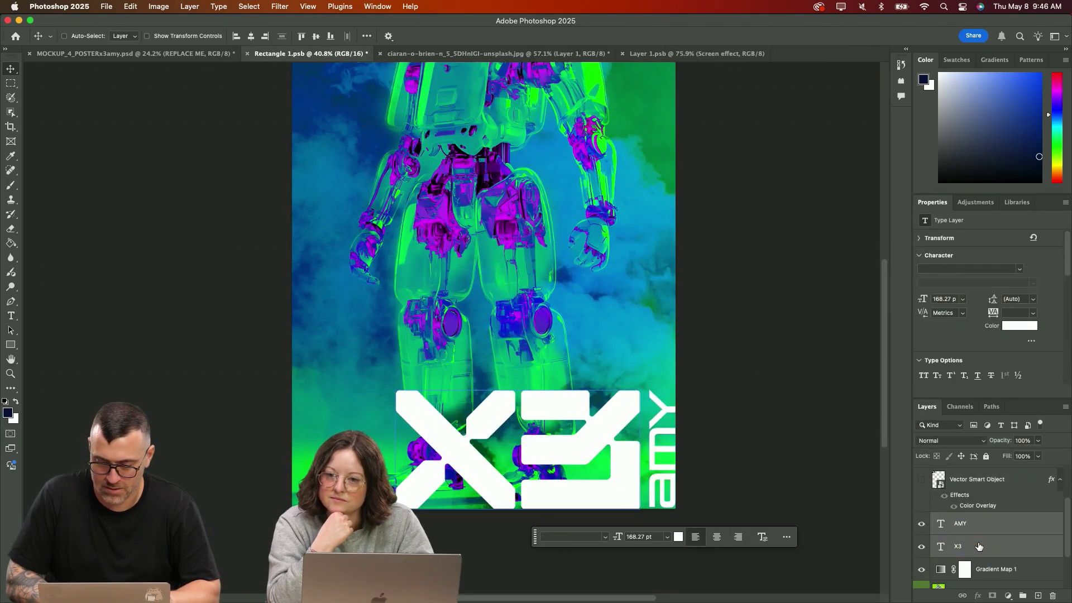